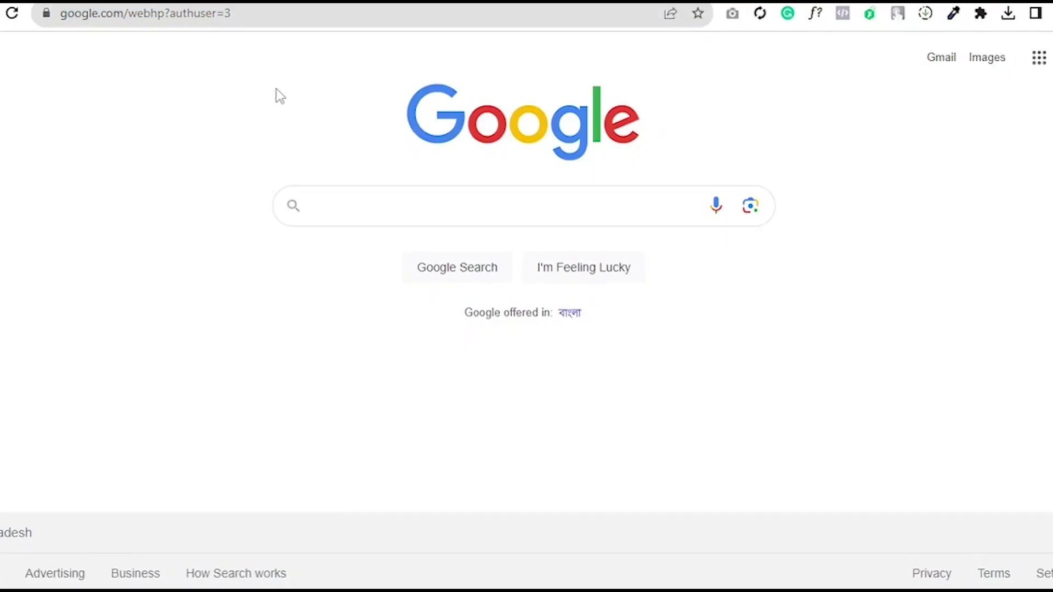
- Ask ChatGPT 'what is AI?', stop the reply early, and select its first paragraph
{"action": "left_click", "coordinate": [273, 14]}
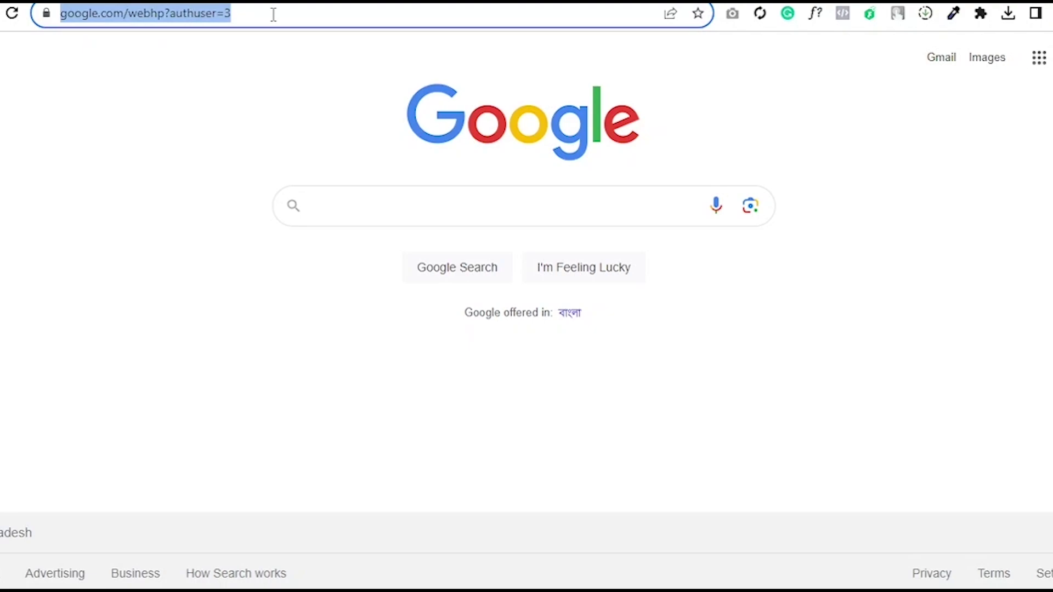
{"action": "type", "text": "chat.openai.com"}
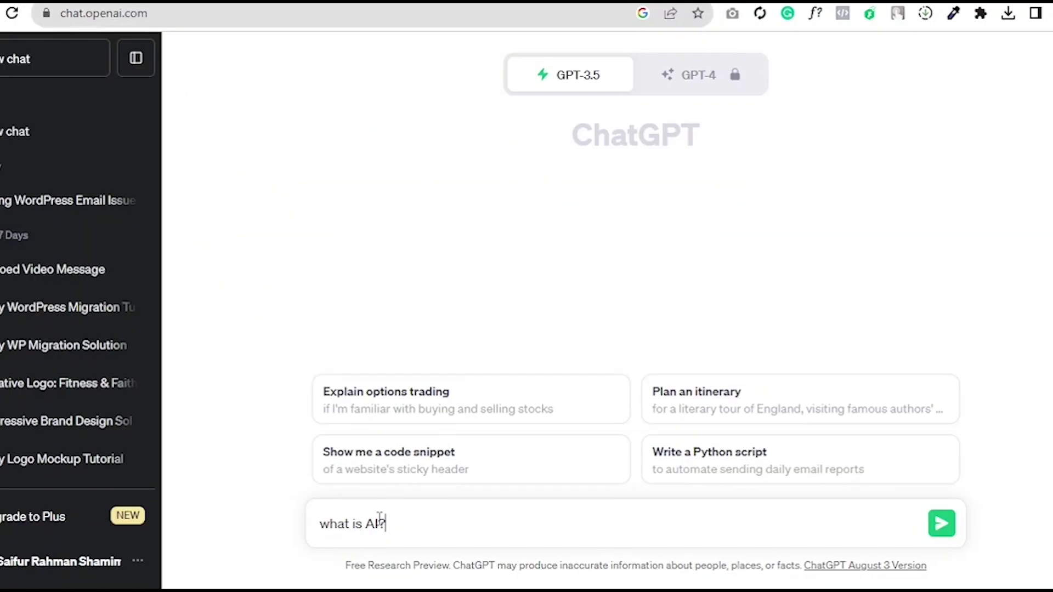
{"action": "left_click", "coordinate": [942, 524]}
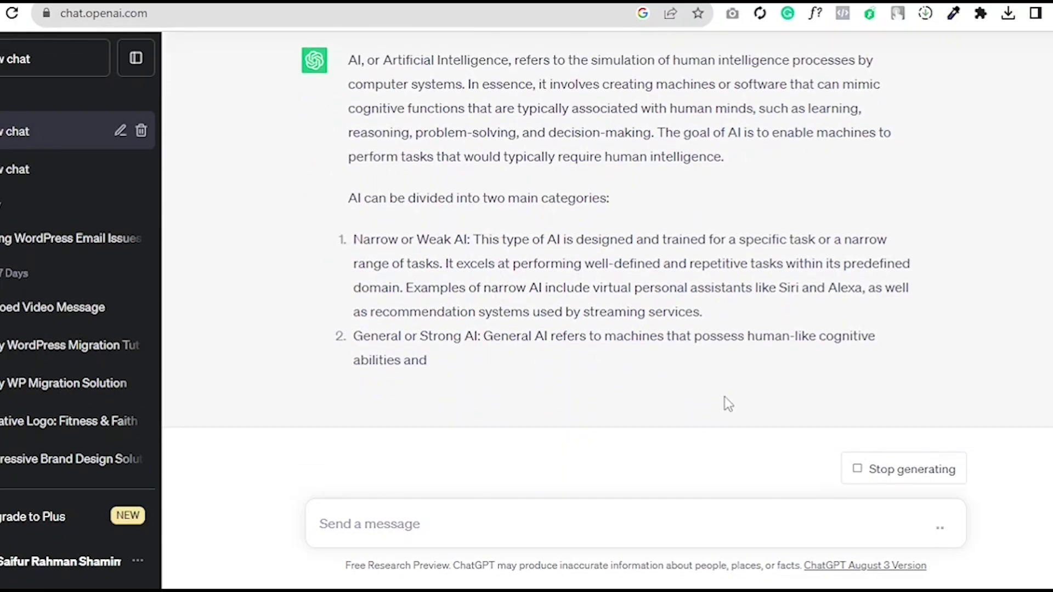
{"action": "left_click", "coordinate": [875, 470]}
{"action": "scroll", "coordinate": [615, 297], "scroll_direction": "up", "scroll_amount": 3}
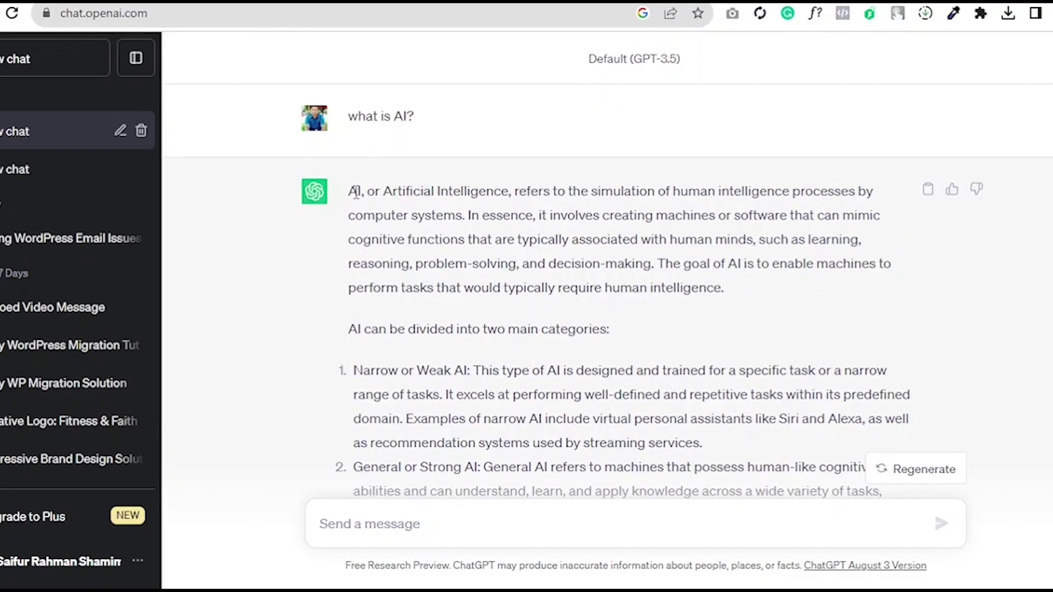
{"action": "mouse_move", "coordinate": [349, 192]}
{"action": "left_mouse_down"}
{"action": "mouse_move", "coordinate": [464, 238]}
{"action": "mouse_move", "coordinate": [730, 304]}
{"action": "mouse_move", "coordinate": [740, 290]}
{"action": "left_mouse_up"}
{"action": "key", "text": "ctrl+c"}
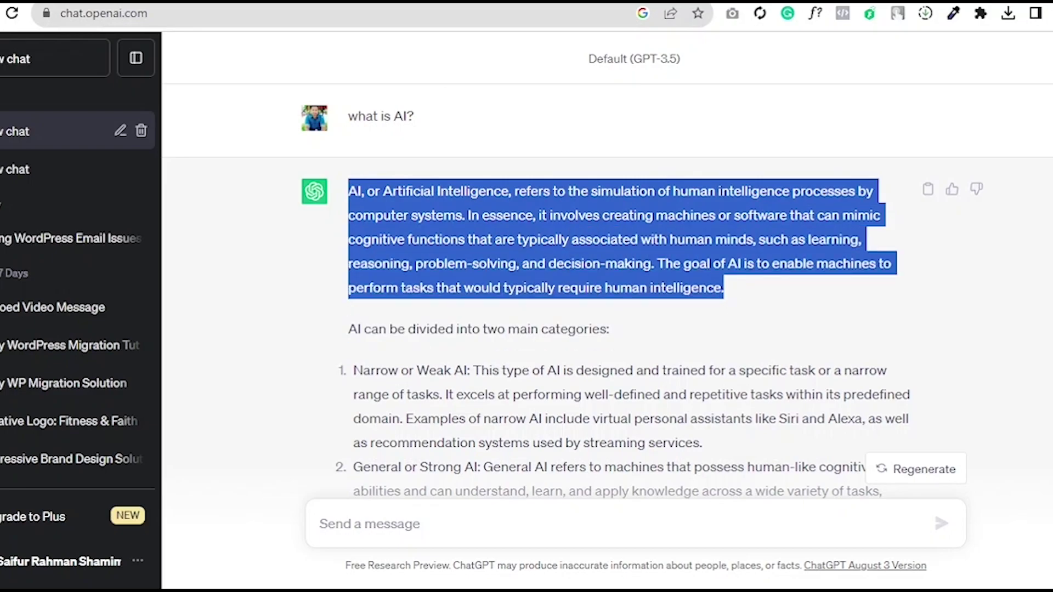
{"action": "key", "text": "ctrl+t"}
- Load Narakeet text-to-audio, choose English - American with voice Mike, and preview Mike
{"action": "left_click", "coordinate": [186, 13]}
{"action": "type", "text": "n"}
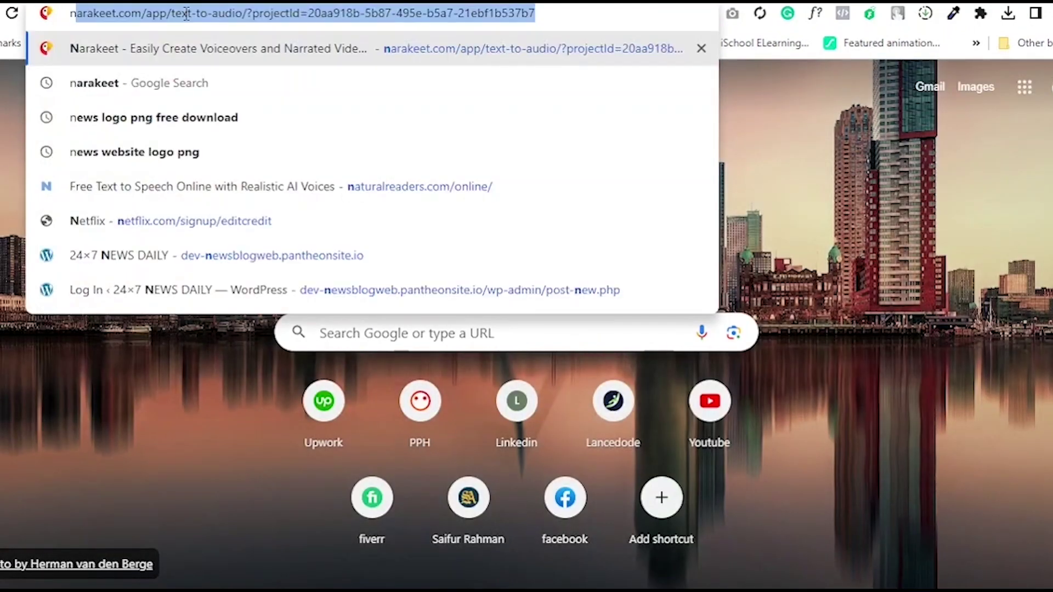
{"action": "type", "text": "ara"}
{"action": "key", "text": "Return"}
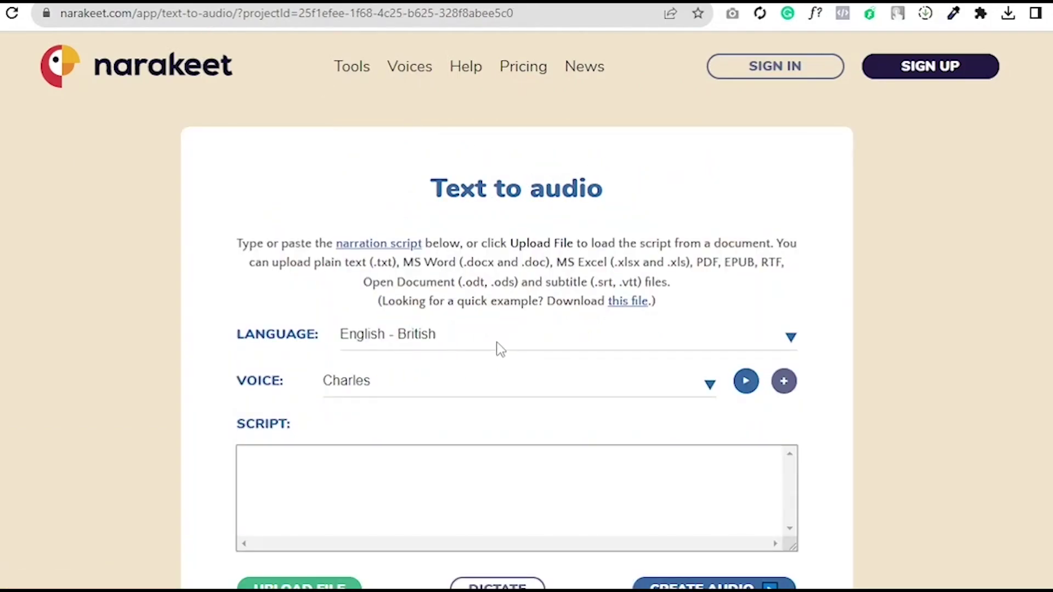
{"action": "left_click", "coordinate": [499, 348]}
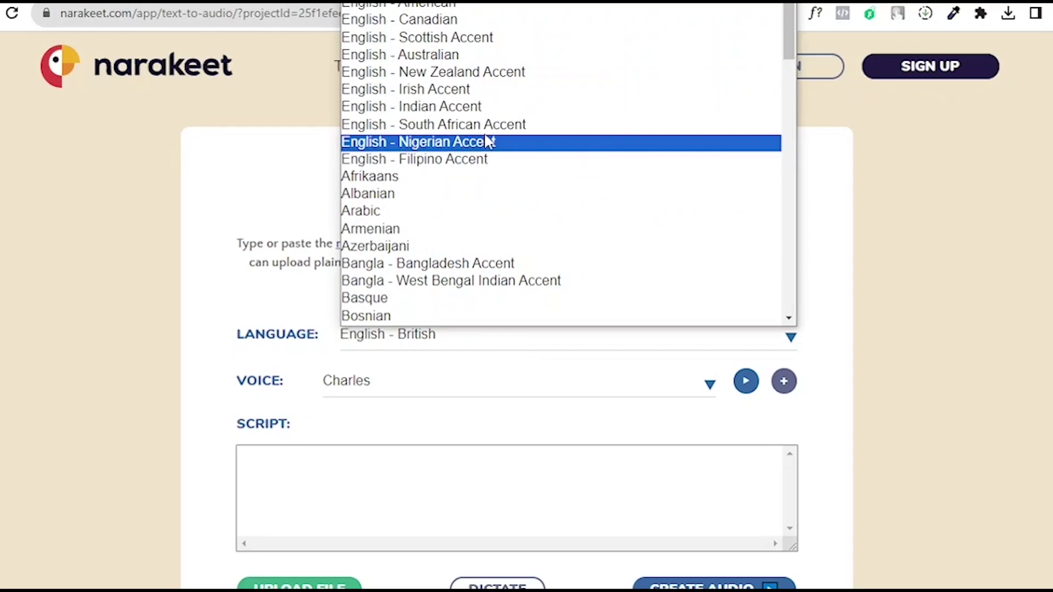
{"action": "left_click", "coordinate": [463, 7]}
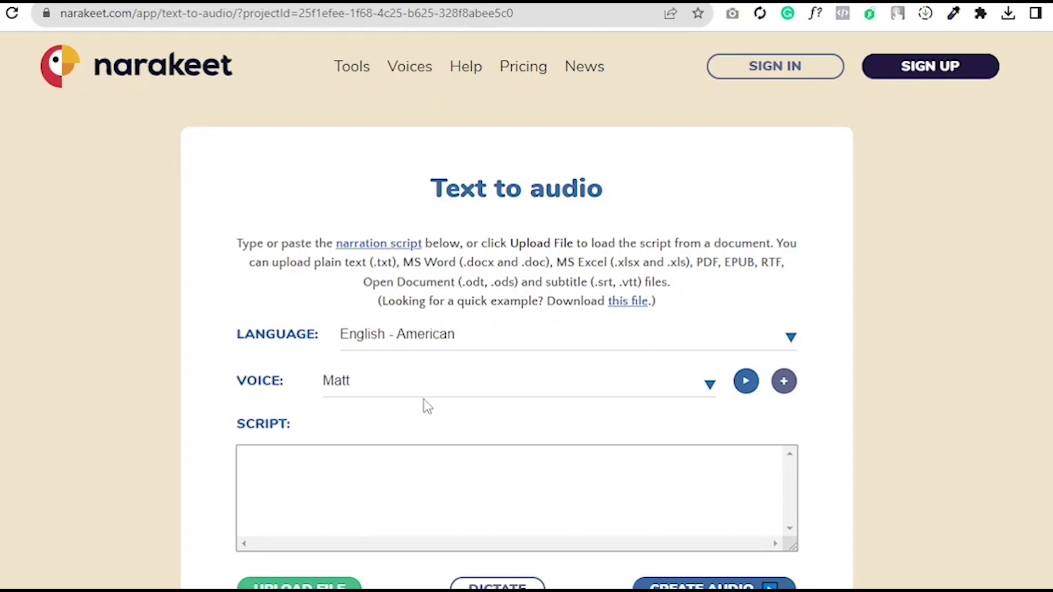
{"action": "left_click", "coordinate": [434, 387]}
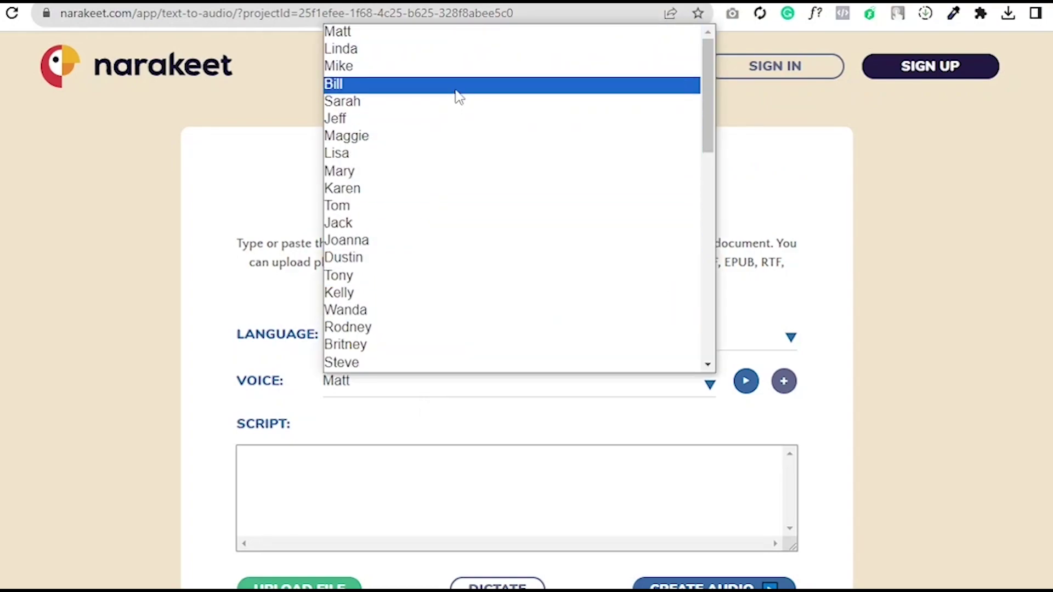
{"action": "left_click", "coordinate": [458, 78]}
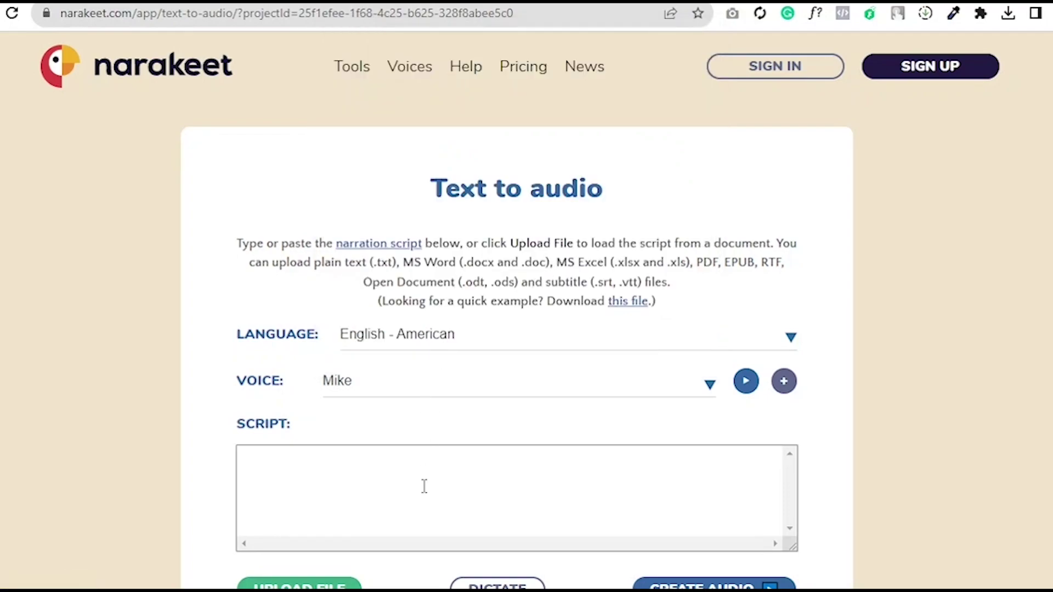
{"action": "left_click", "coordinate": [746, 391]}
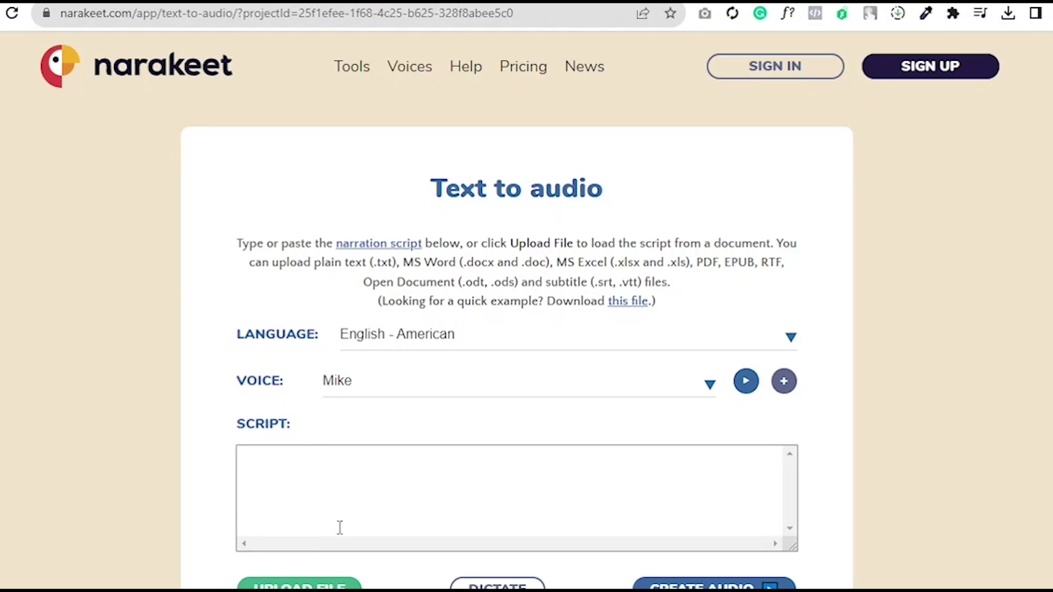
- Paste the AI paragraph as the script, create the audio, and download it
{"action": "key", "text": "ctrl+v"}
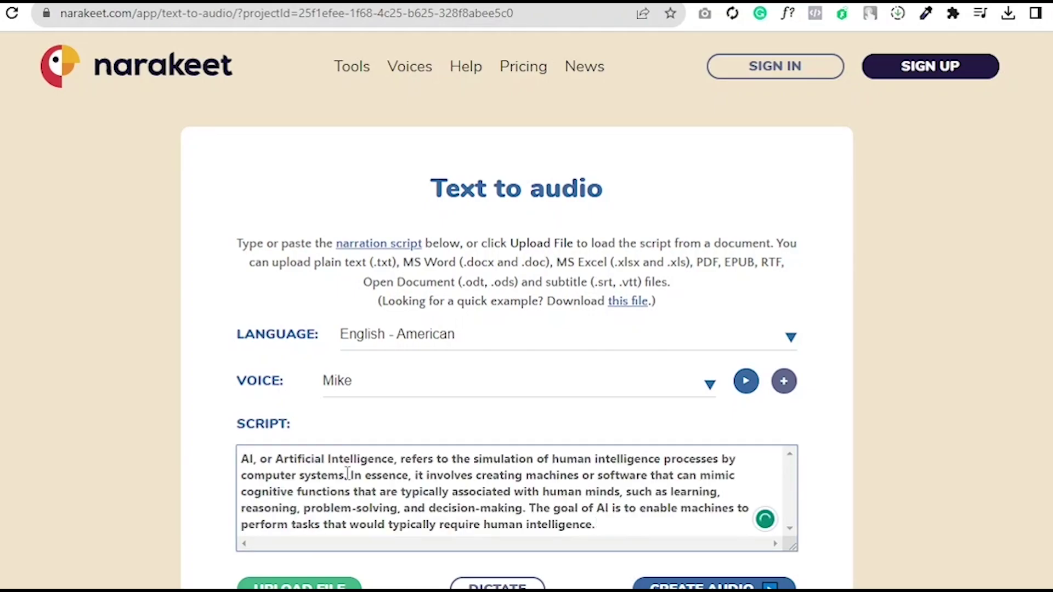
{"action": "scroll", "coordinate": [375, 424], "scroll_direction": "down", "scroll_amount": 2}
{"action": "left_click", "coordinate": [705, 473]}
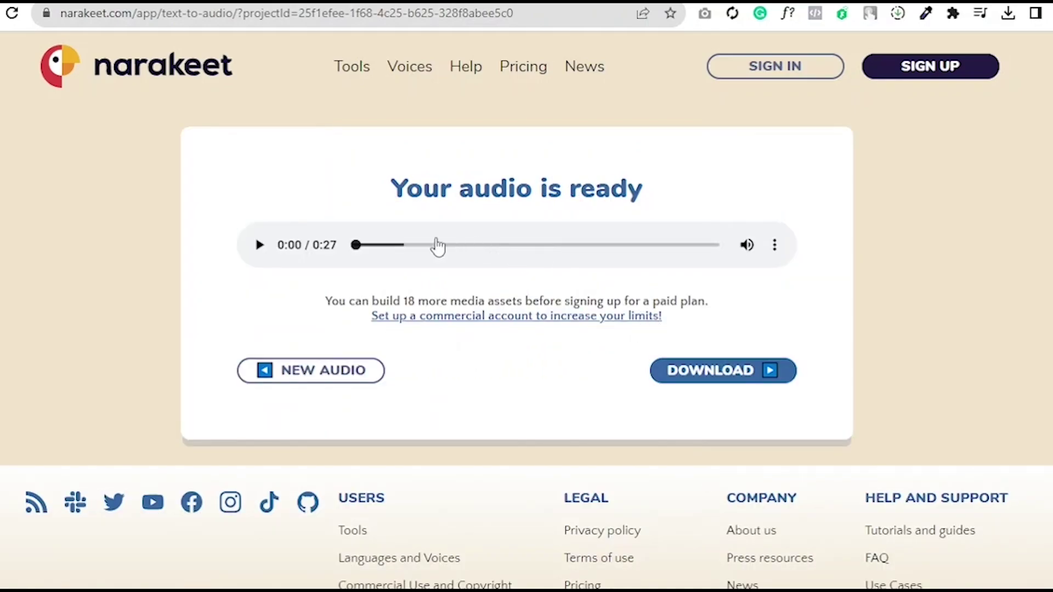
{"action": "left_click", "coordinate": [738, 372]}
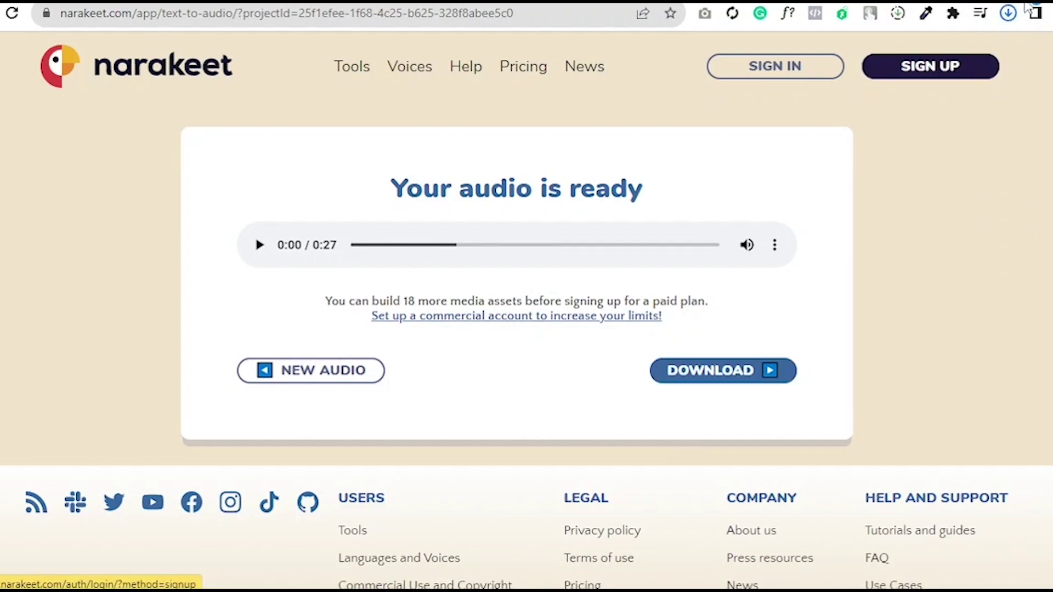
{"action": "left_click", "coordinate": [1009, 16]}
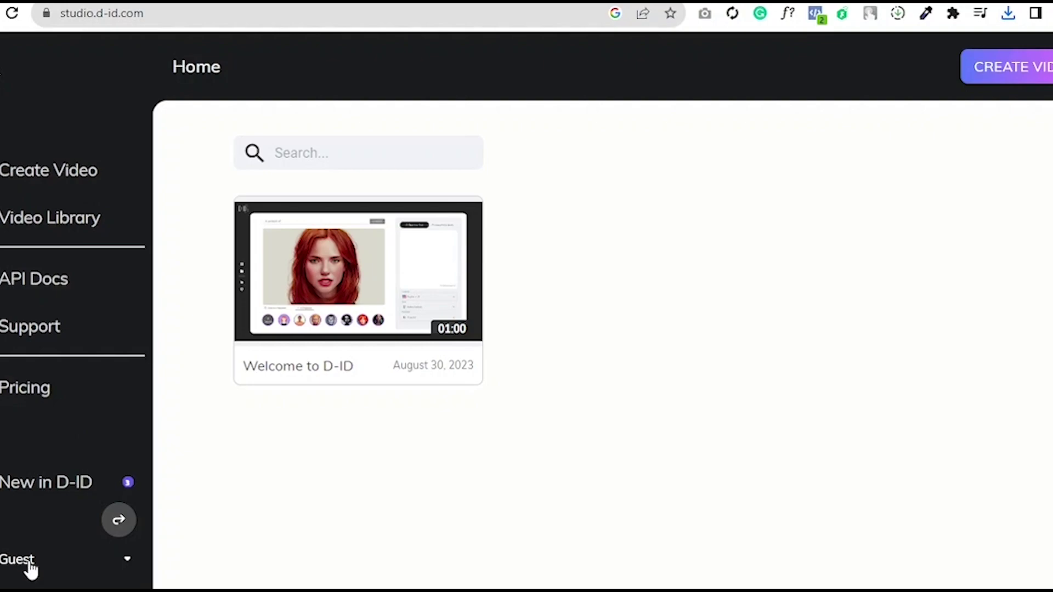
- Start a new video with your own photo, and sign in with Google
{"action": "left_click", "coordinate": [65, 173]}
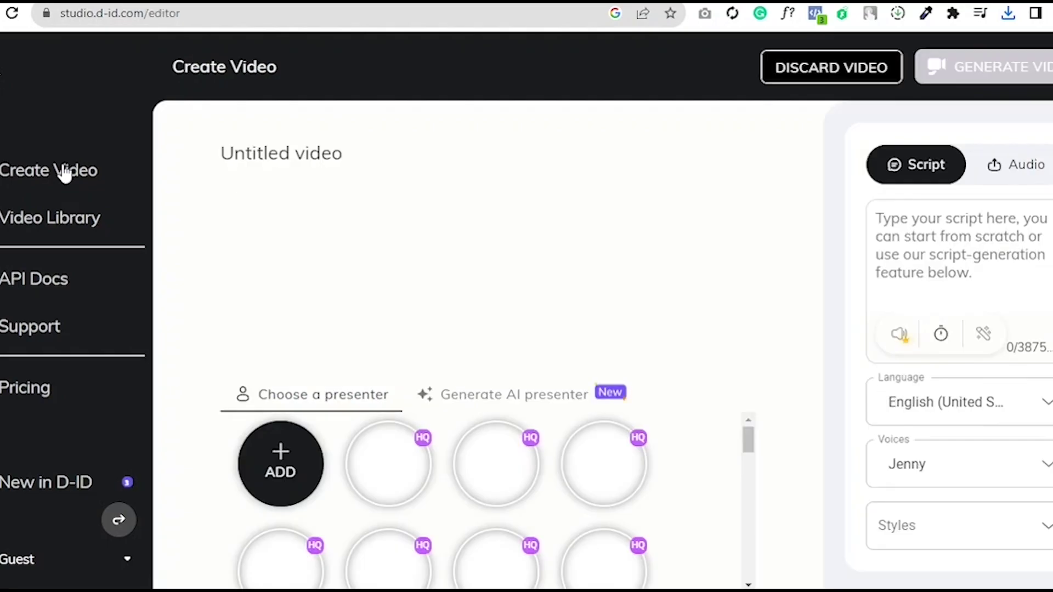
{"action": "left_click", "coordinate": [280, 465]}
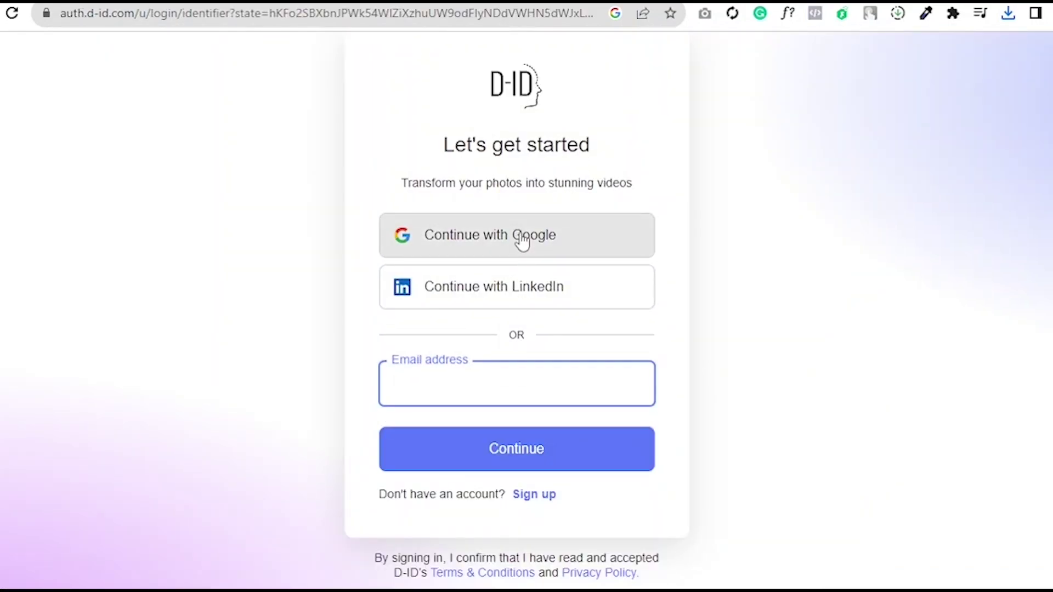
{"action": "left_click", "coordinate": [522, 243]}
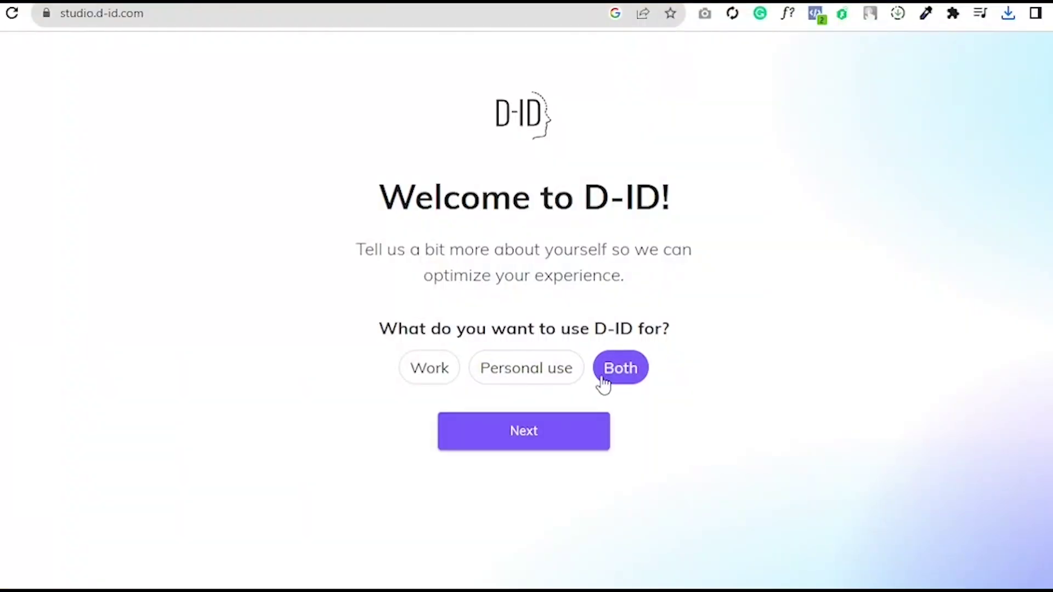
- Answer onboarding: work and personal use, Teacher, educator role, Professional video production
{"action": "left_click", "coordinate": [560, 437]}
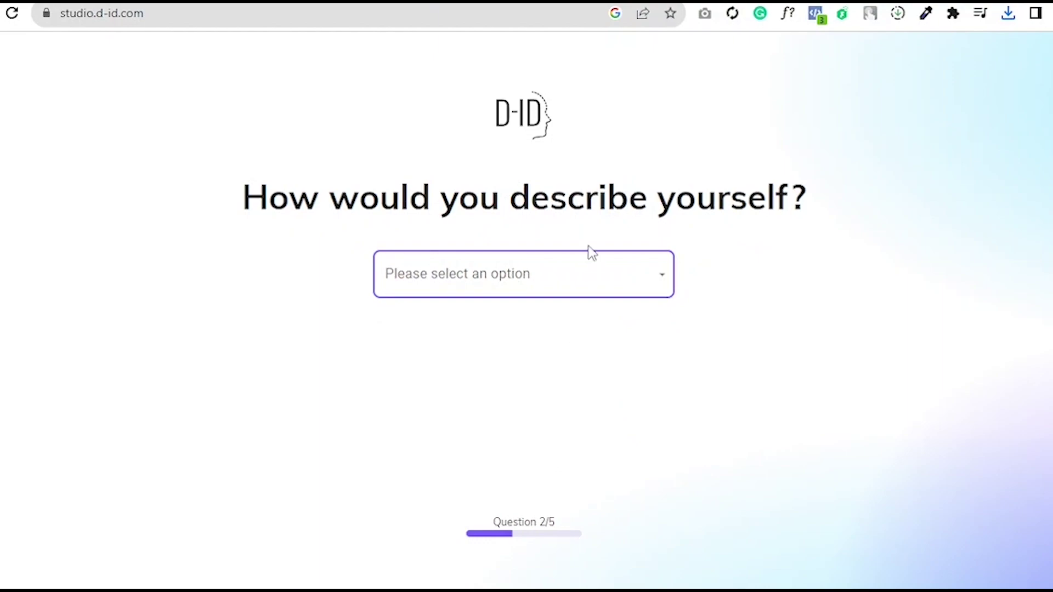
{"action": "left_click", "coordinate": [590, 273]}
{"action": "left_click", "coordinate": [576, 318]}
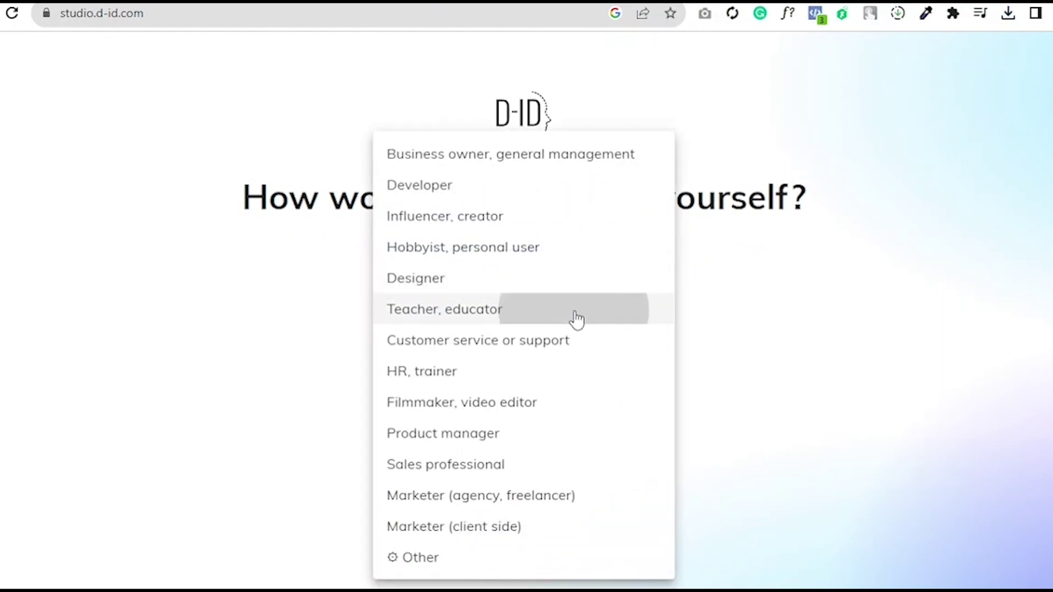
{"action": "left_click", "coordinate": [548, 345]}
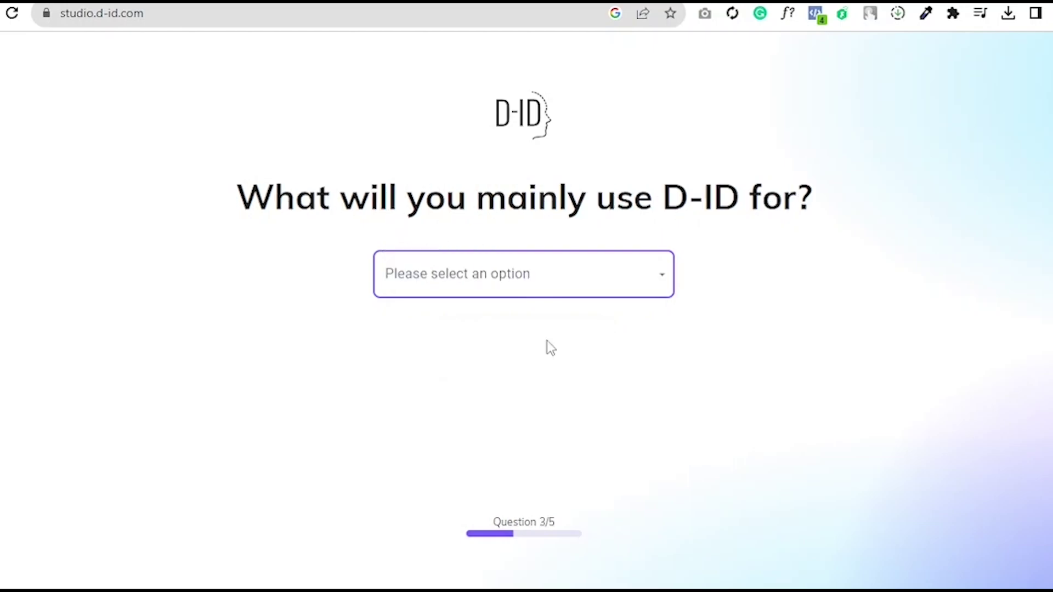
{"action": "left_click", "coordinate": [559, 284]}
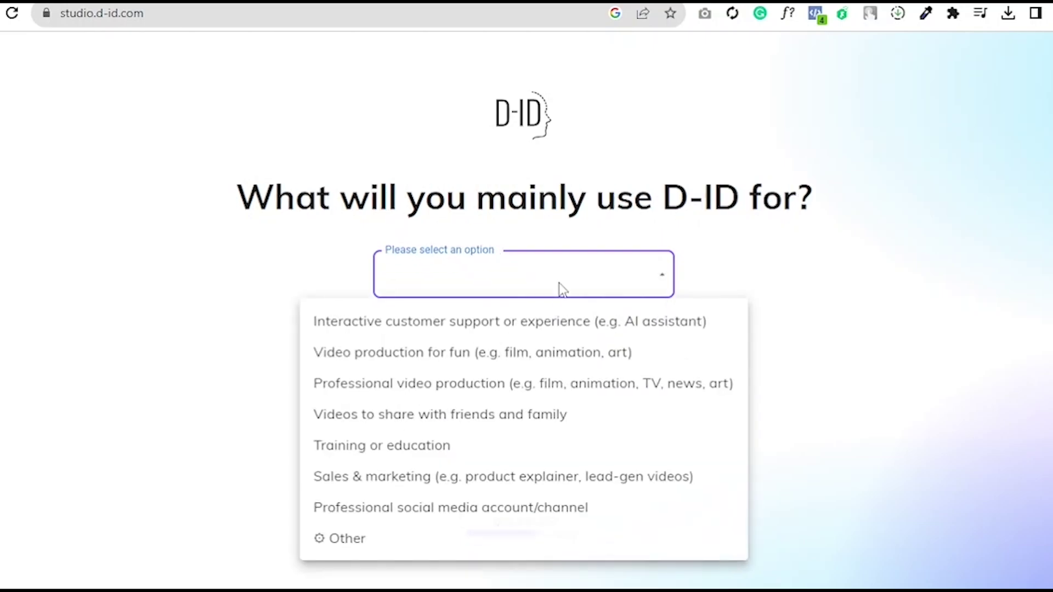
{"action": "left_click", "coordinate": [502, 385]}
{"action": "left_click", "coordinate": [539, 348]}
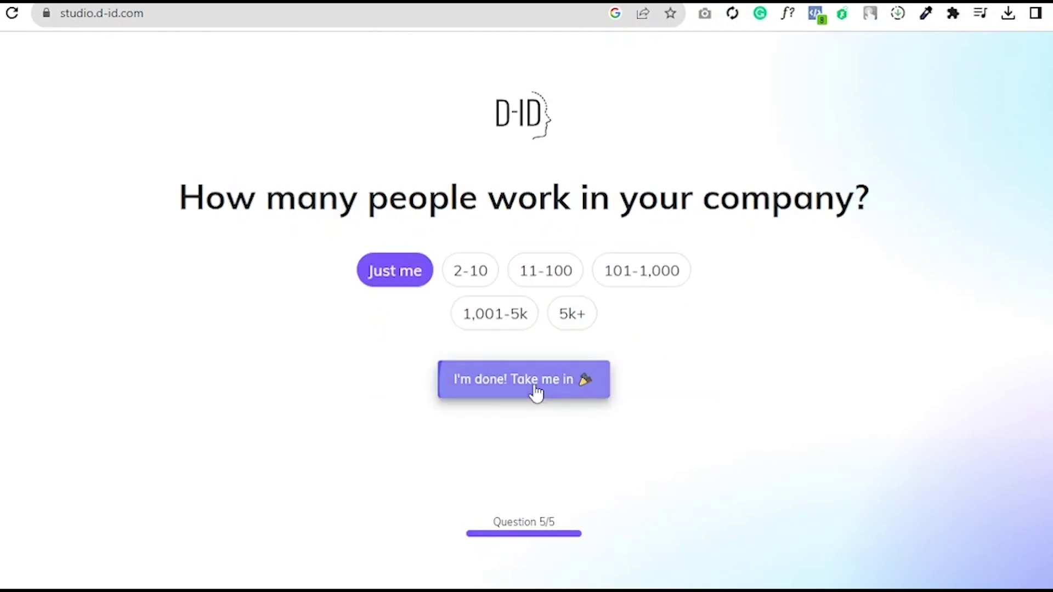
{"action": "left_click", "coordinate": [534, 386]}
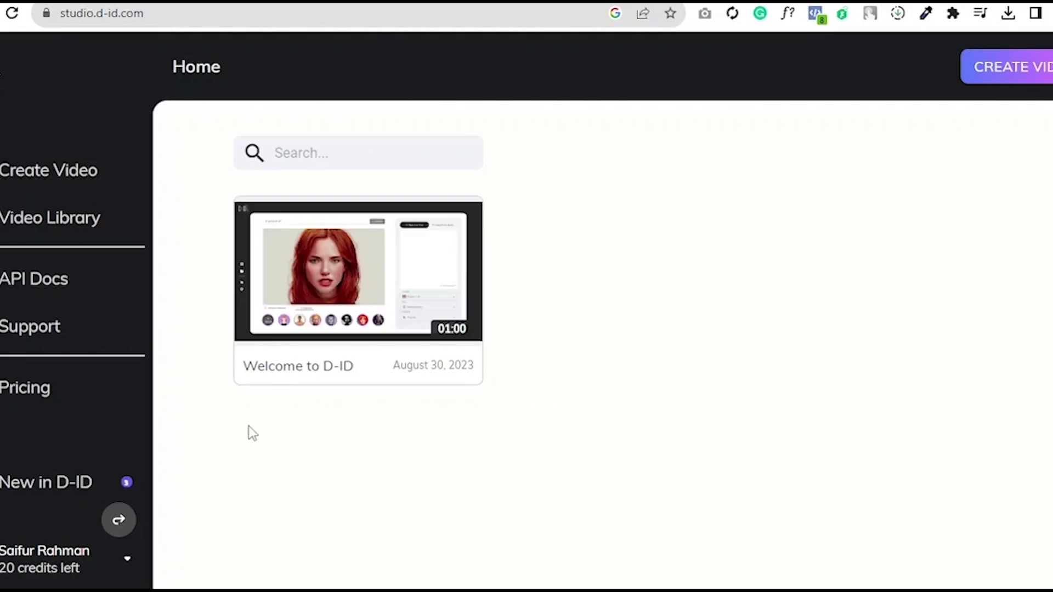
- Start a new video, add the custom photo as presenter, and switch to audio voice
{"action": "left_click", "coordinate": [74, 181]}
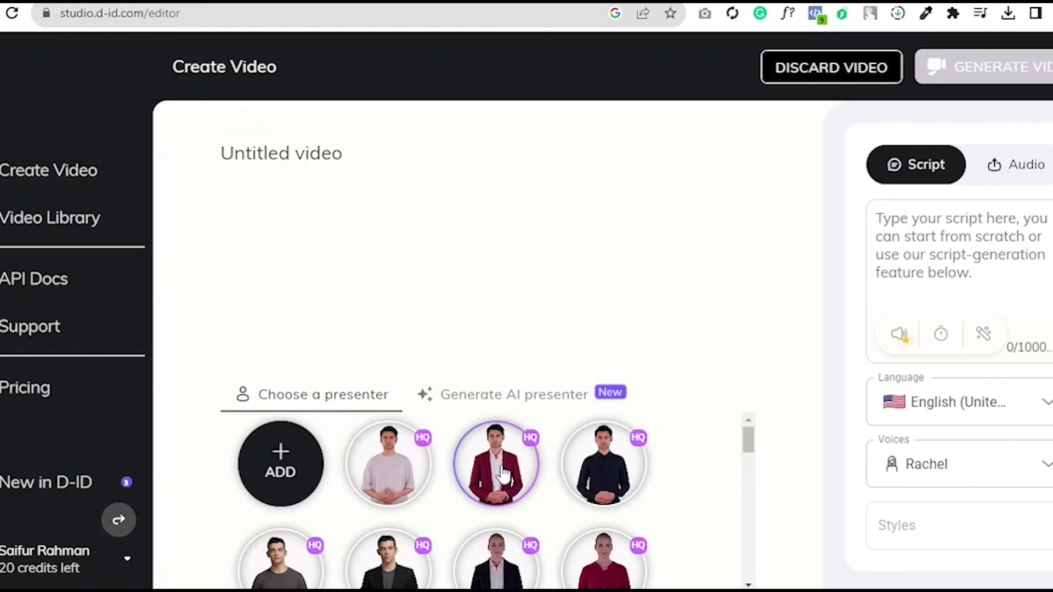
{"action": "scroll", "coordinate": [647, 484], "scroll_direction": "down", "scroll_amount": 2}
{"action": "scroll", "coordinate": [638, 486], "scroll_direction": "up", "scroll_amount": 3}
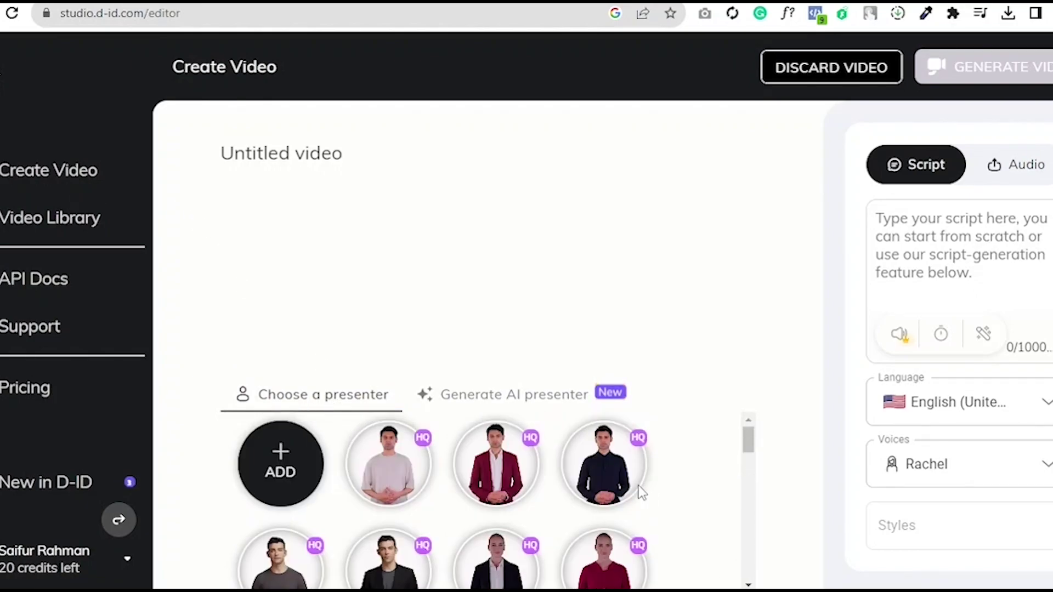
{"action": "left_click", "coordinate": [539, 405]}
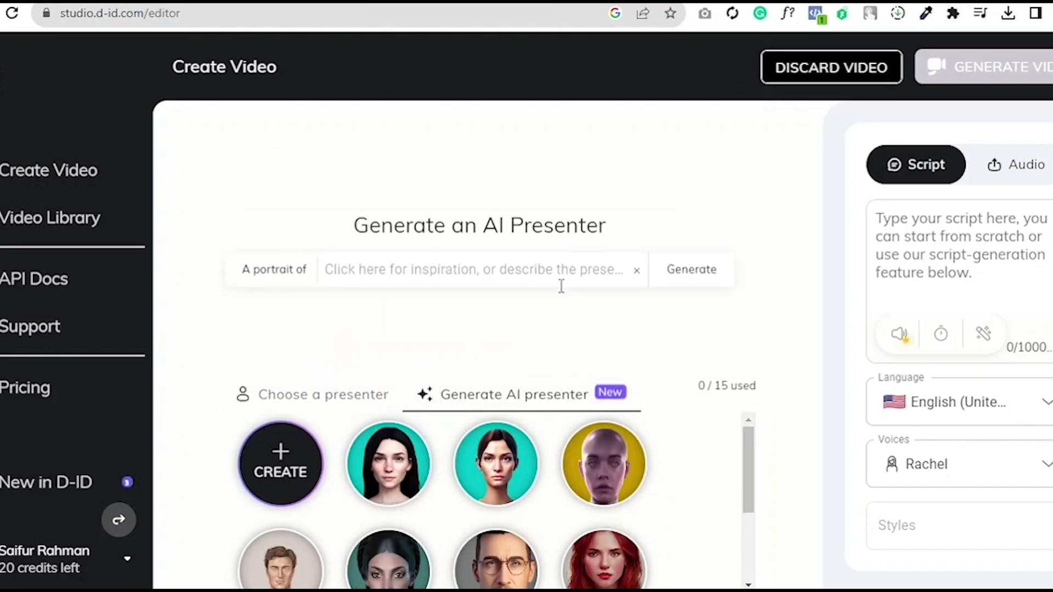
{"action": "mouse_move", "coordinate": [449, 269]}
{"action": "left_click", "coordinate": [290, 405]}
{"action": "mouse_move", "coordinate": [280, 463]}
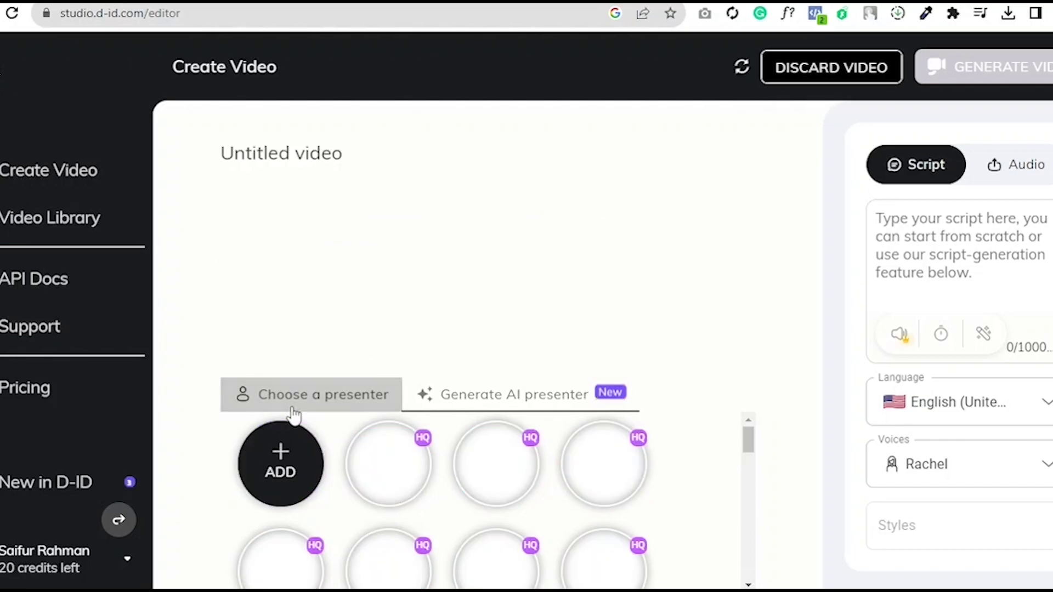
{"action": "left_click", "coordinate": [284, 451]}
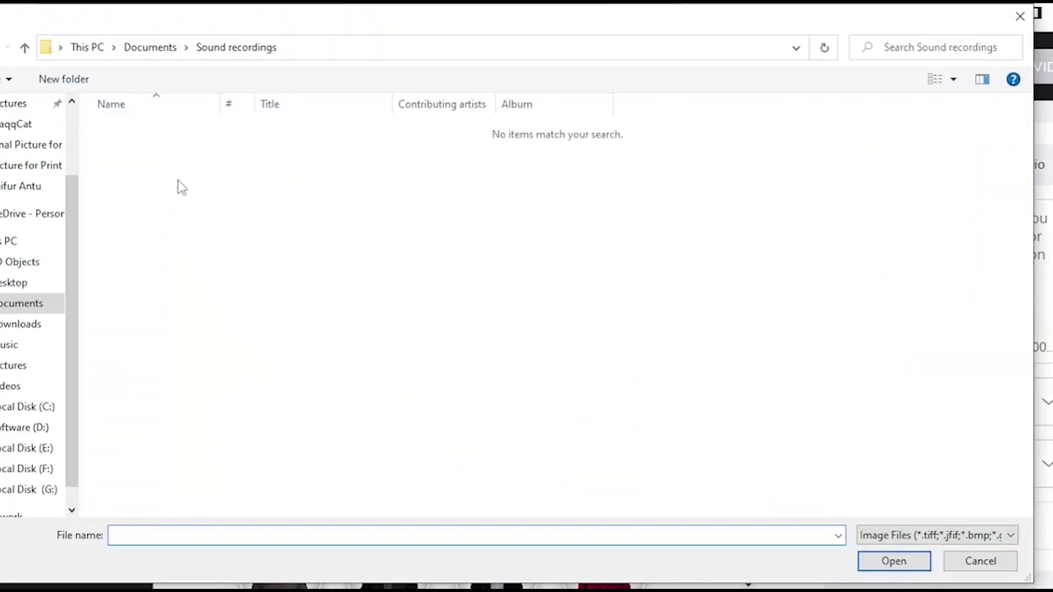
{"action": "left_click", "coordinate": [19, 288]}
{"action": "left_click", "coordinate": [22, 323]}
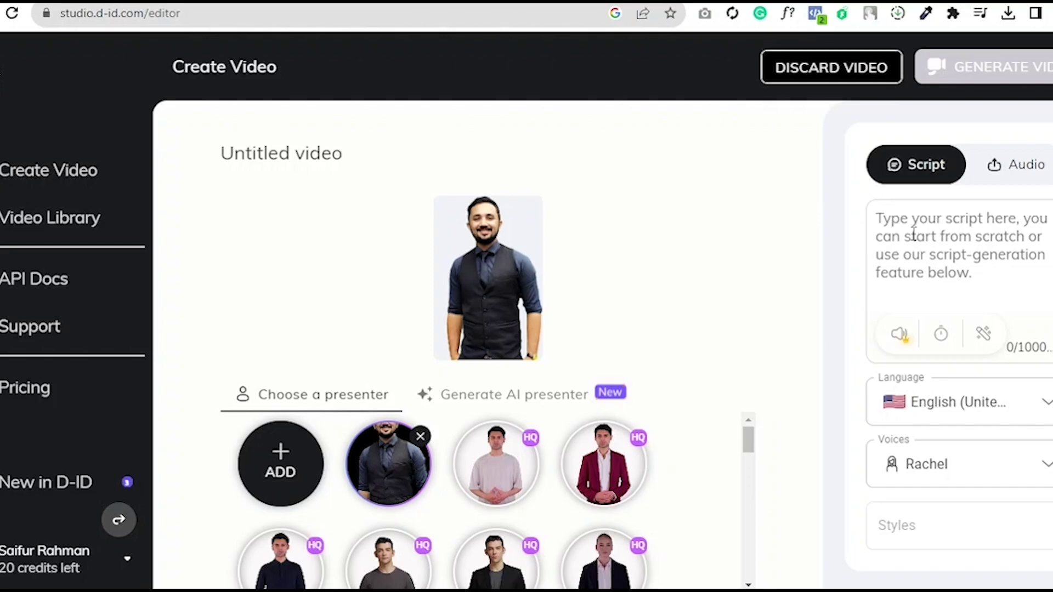
{"action": "left_click", "coordinate": [1018, 164]}
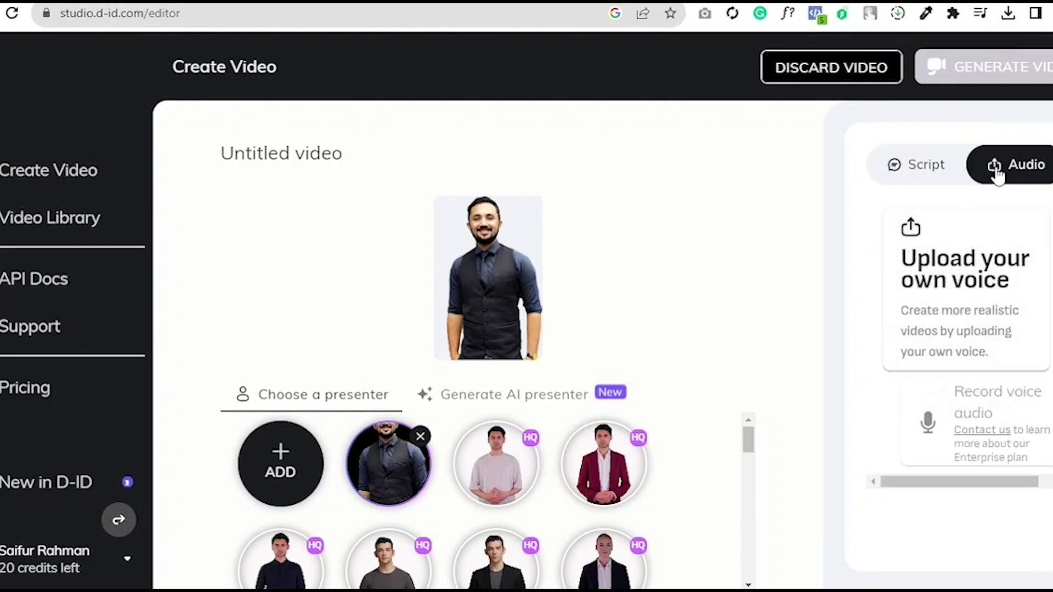
- Upload 'AI or Artificial Int.m4a' as the voiceover and generate the video for 2 credits
{"action": "left_click", "coordinate": [963, 257]}
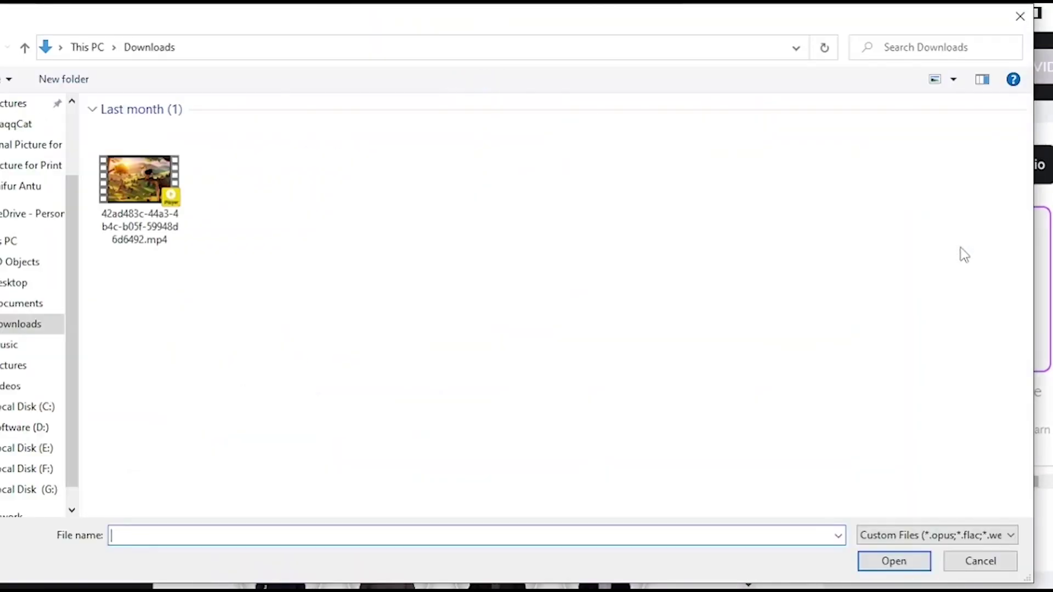
{"action": "left_click", "coordinate": [132, 173]}
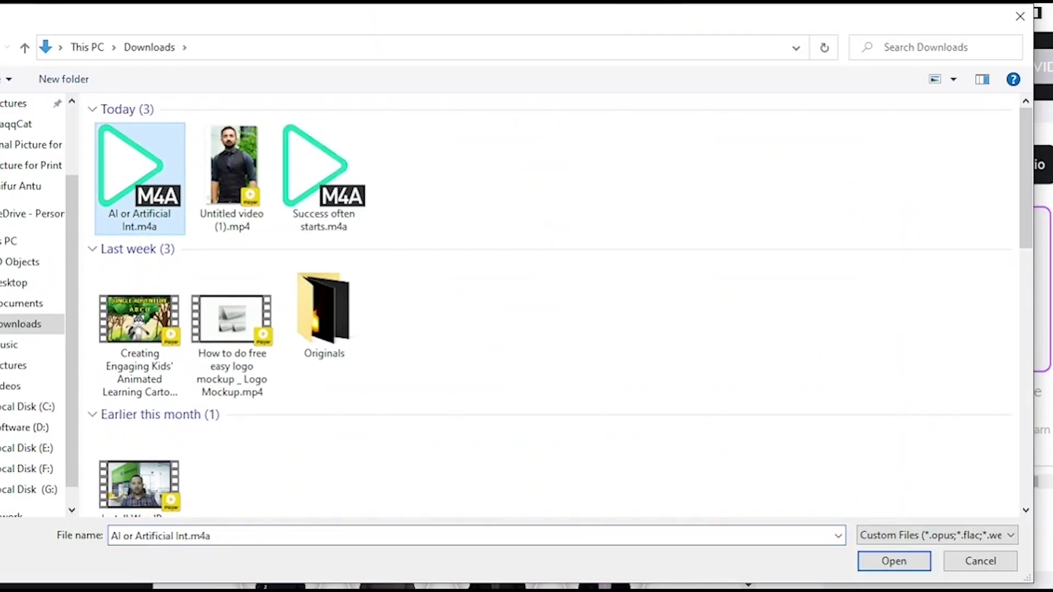
{"action": "left_click", "coordinate": [893, 562]}
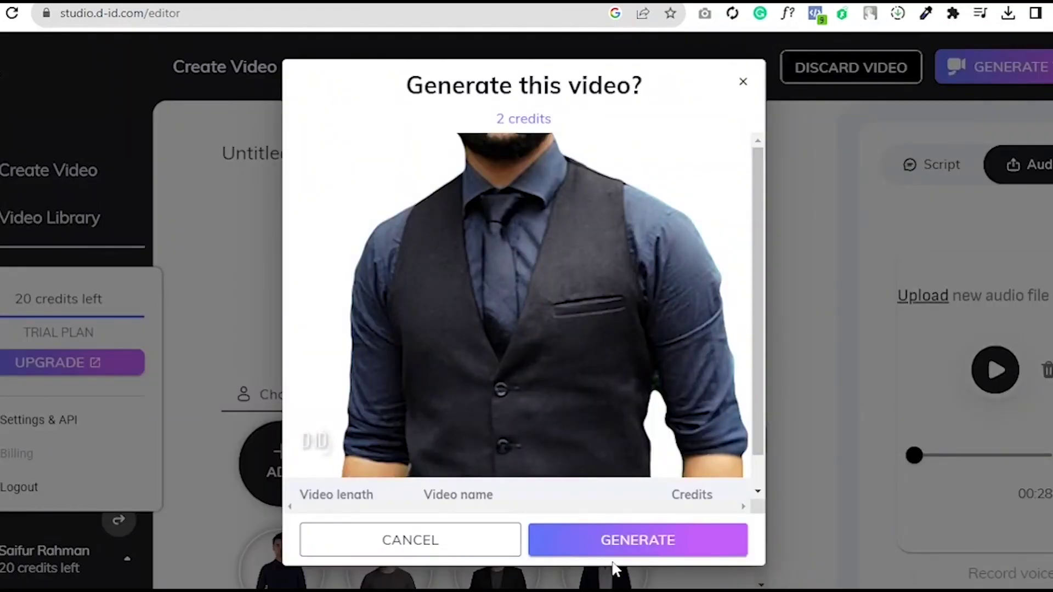
{"action": "left_click", "coordinate": [625, 553]}
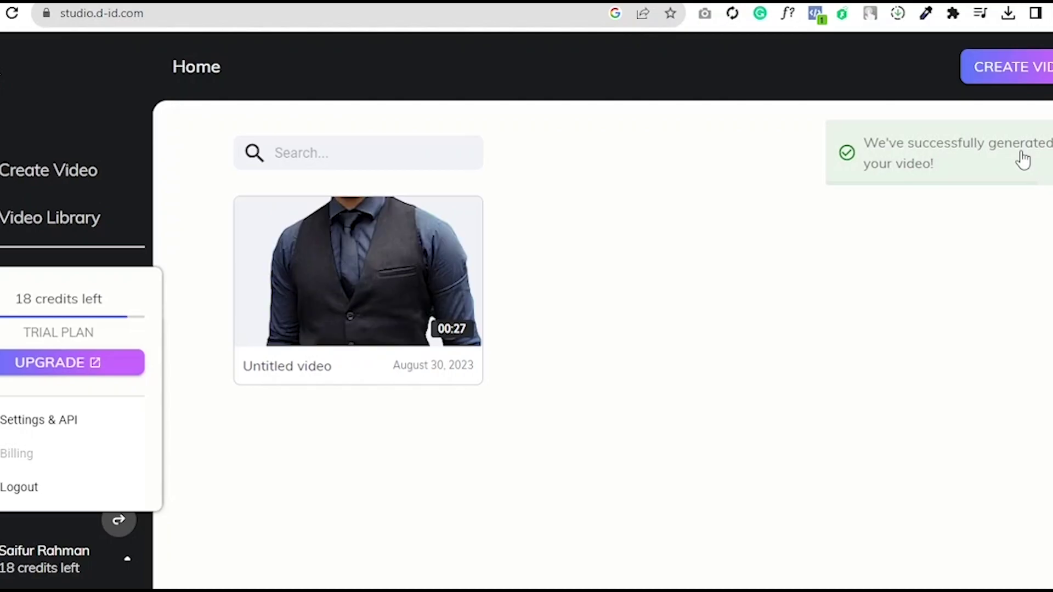
- Preview the video, download it as Untitled video.mp4, open the file, and close the preview
{"action": "left_click", "coordinate": [360, 276]}
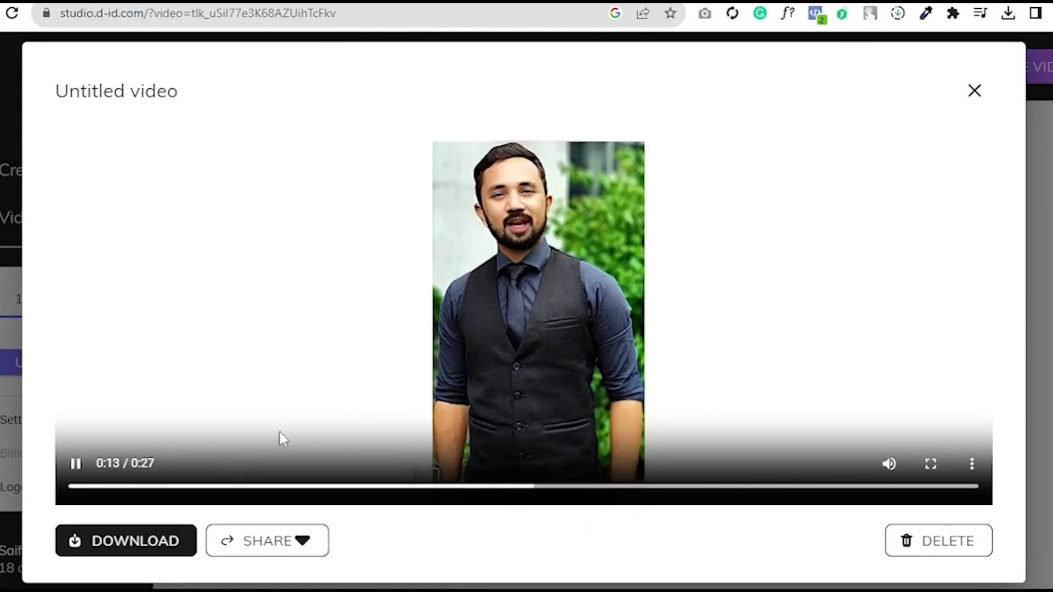
{"action": "left_click", "coordinate": [150, 539]}
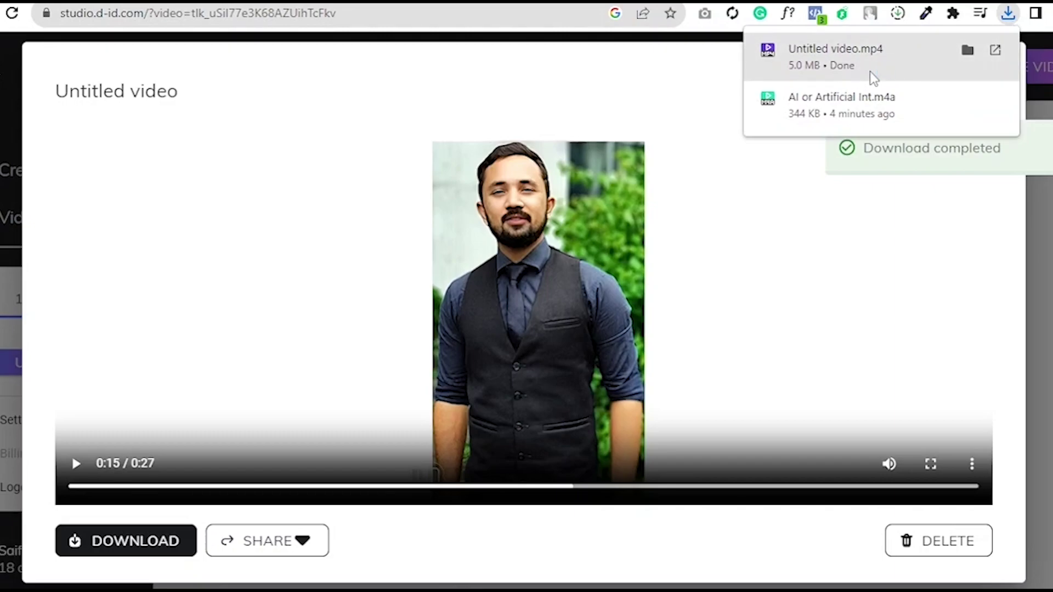
{"action": "left_click", "coordinate": [869, 72]}
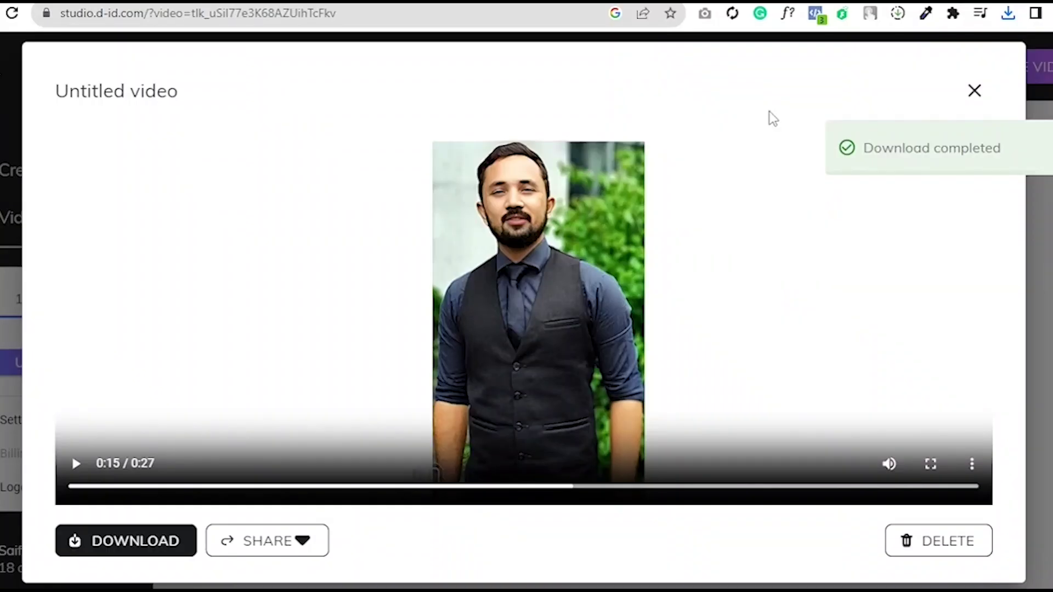
{"action": "left_click", "coordinate": [975, 92]}
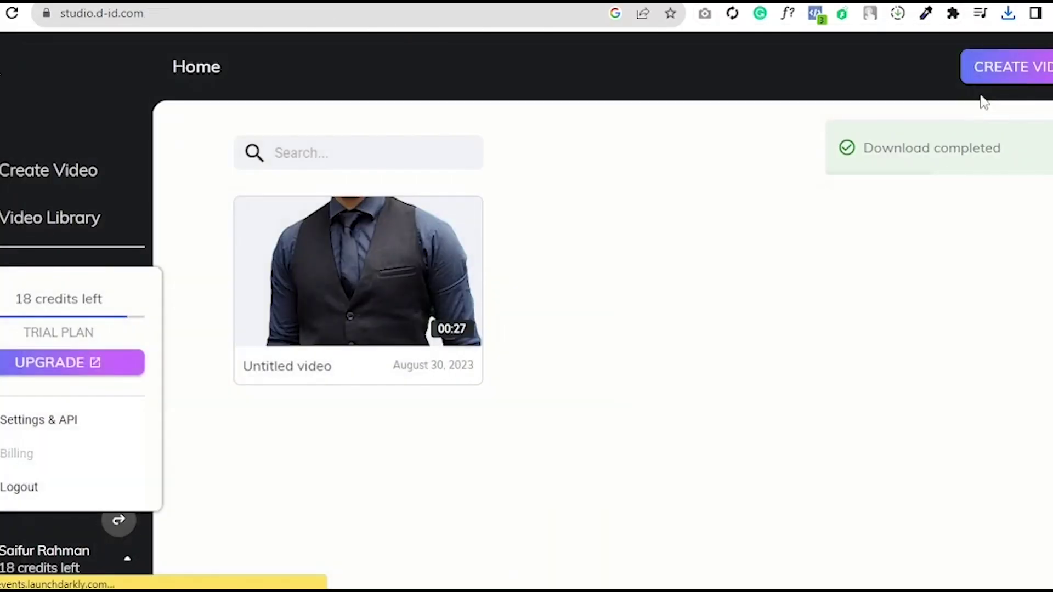